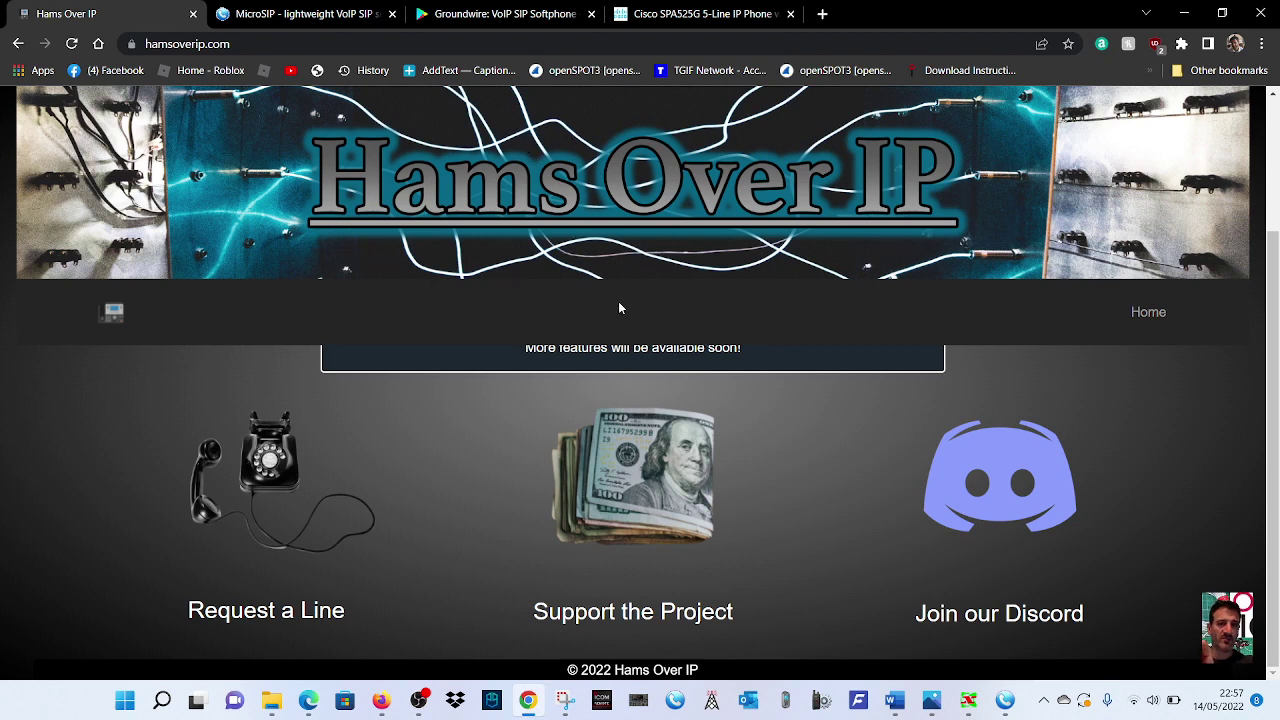
Step: Look over the open MicroSIP, Groundwire and Cisco SPA525G phone pages, dismissing the Cisco chat offer
left_click(318, 20)
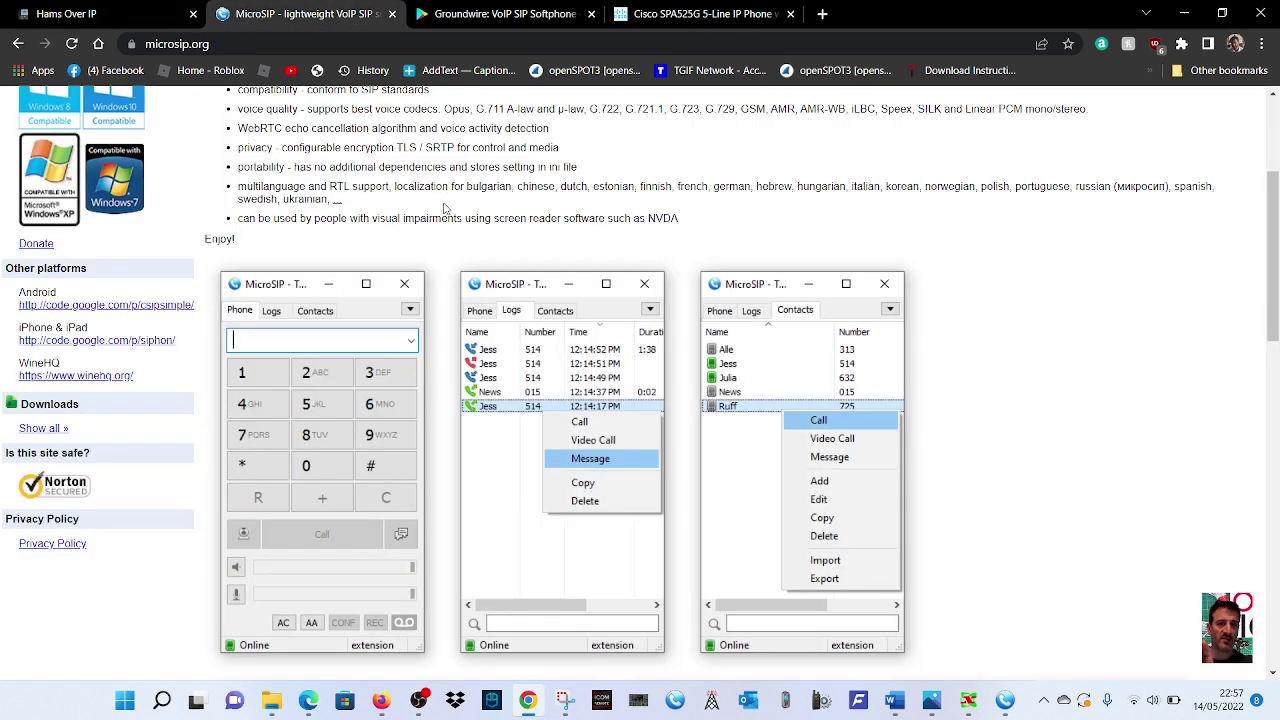
left_click(481, 17)
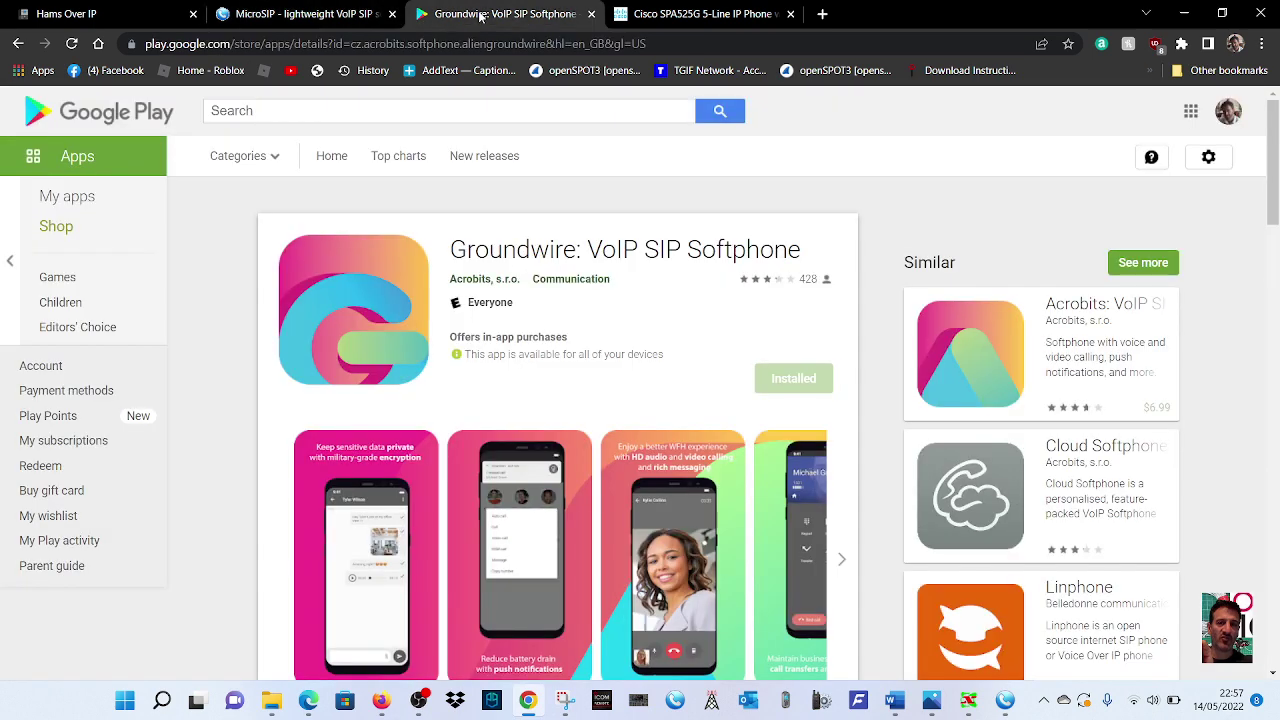
left_click(661, 15)
scroll(629, 277, "up", 1)
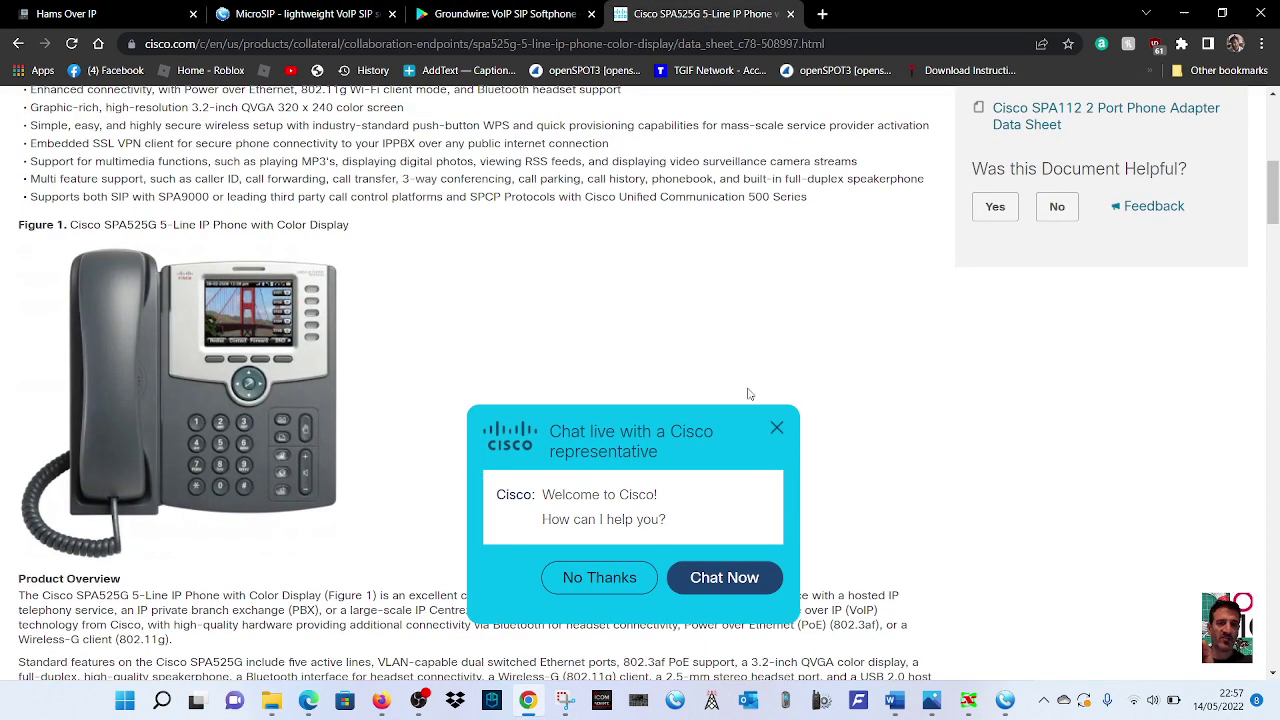
left_click(777, 428)
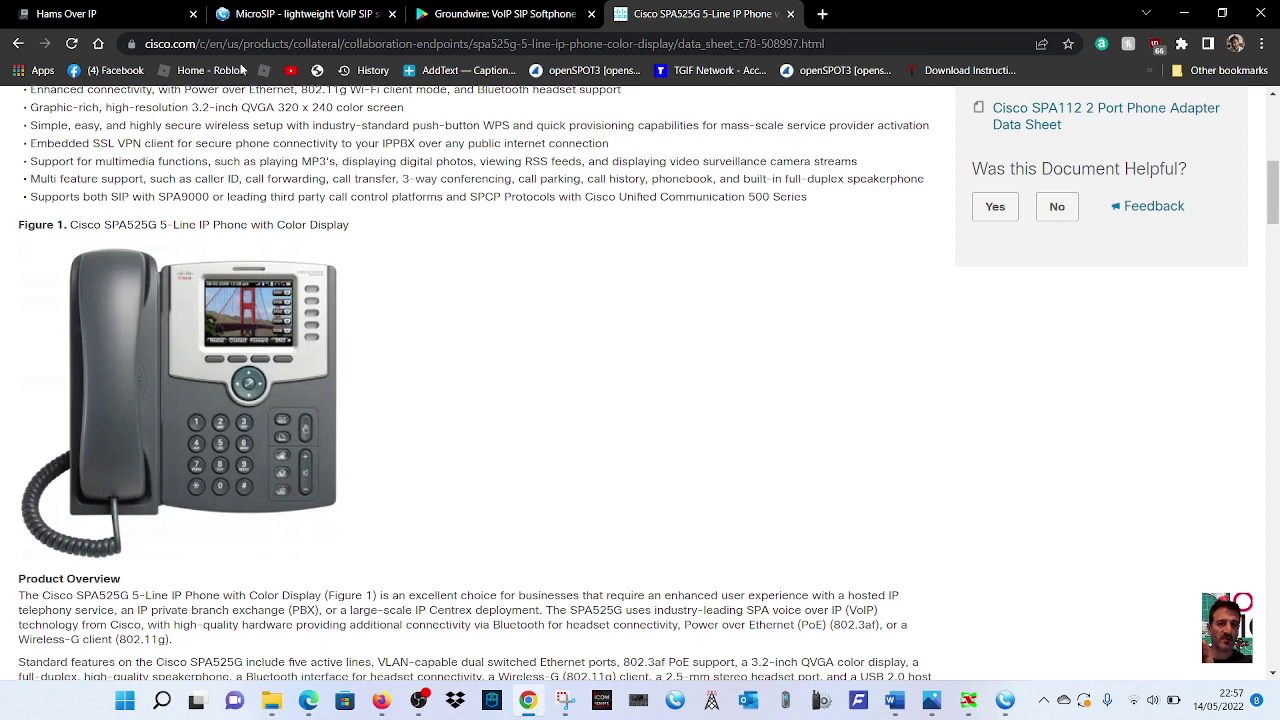
Step: Review the MicroSIP home page, including its feature list, application screenshots and download link
left_click(284, 15)
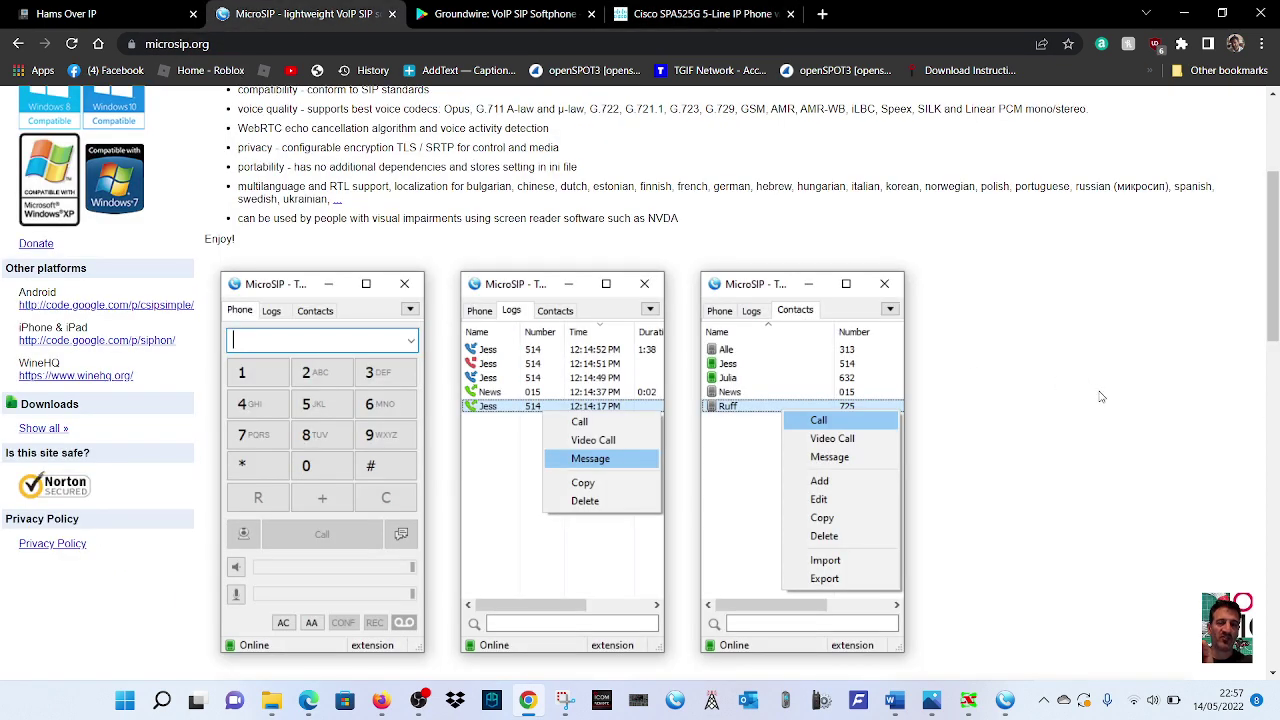
scroll(1062, 378, "up", 4)
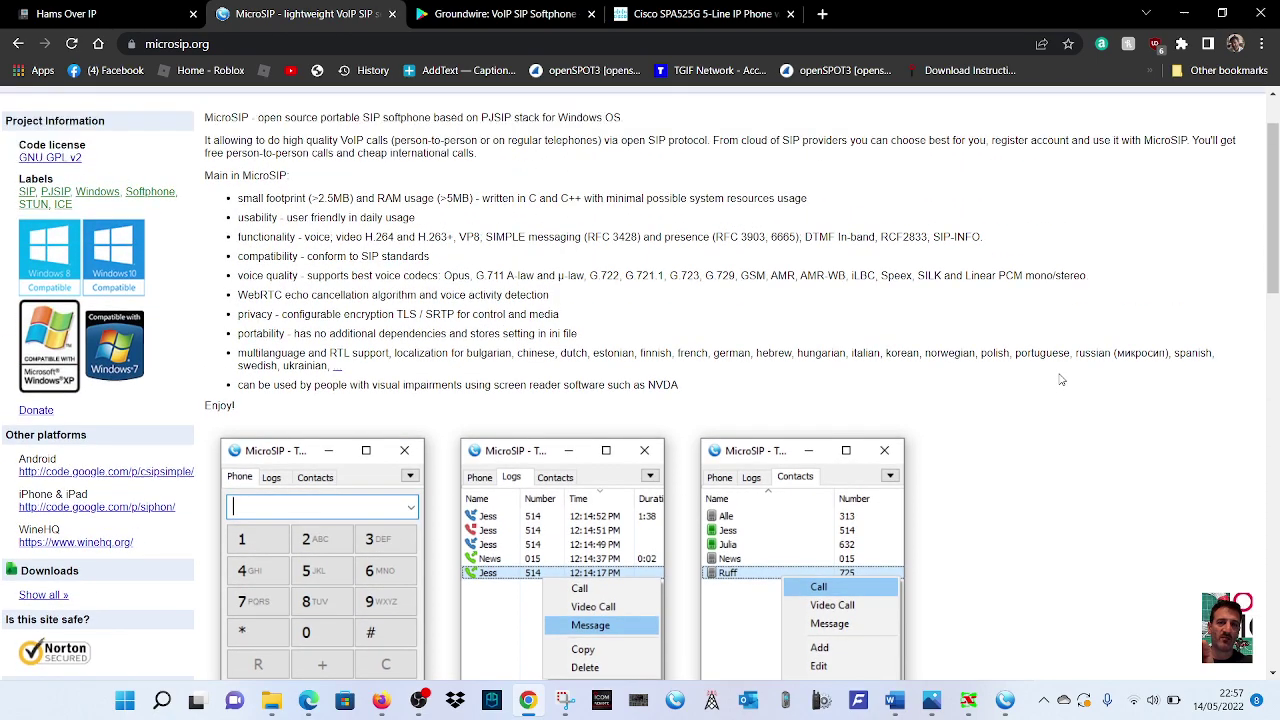
scroll(1062, 378, "down", 2)
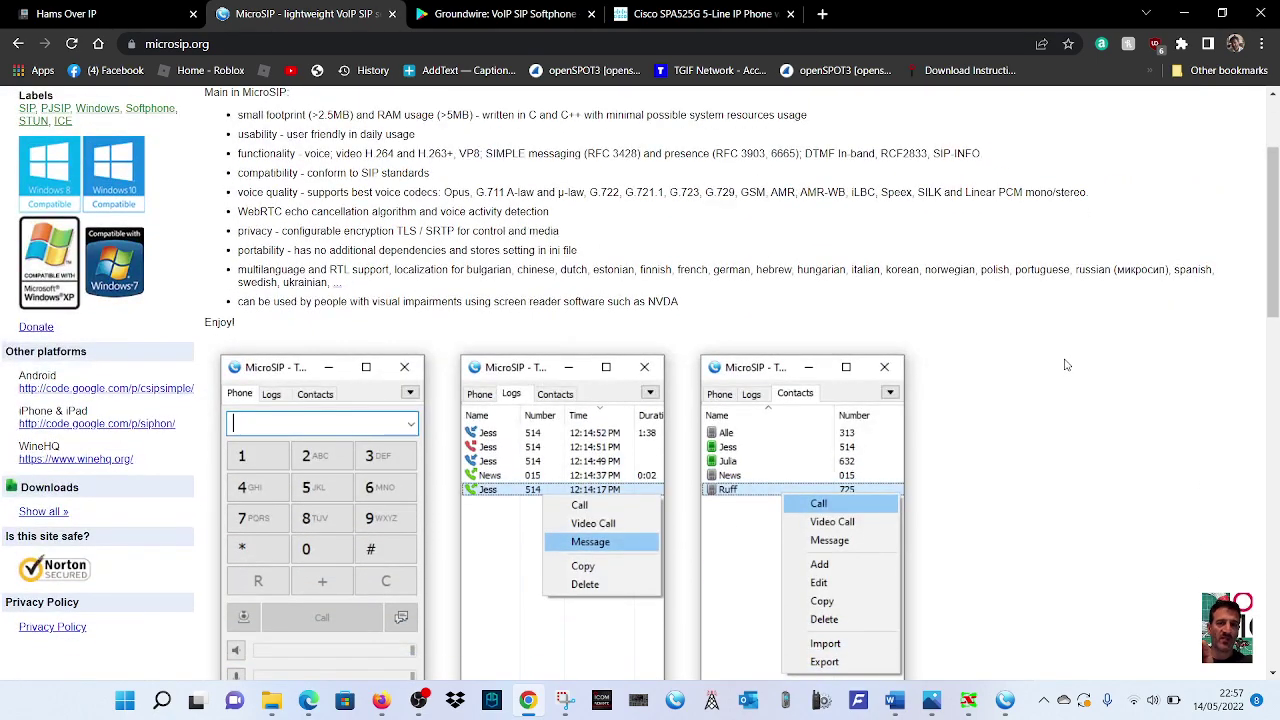
scroll(1066, 364, "down", 3)
scroll(1068, 364, "up", 3)
scroll(1068, 366, "down", 1)
scroll(1050, 312, "up", 3)
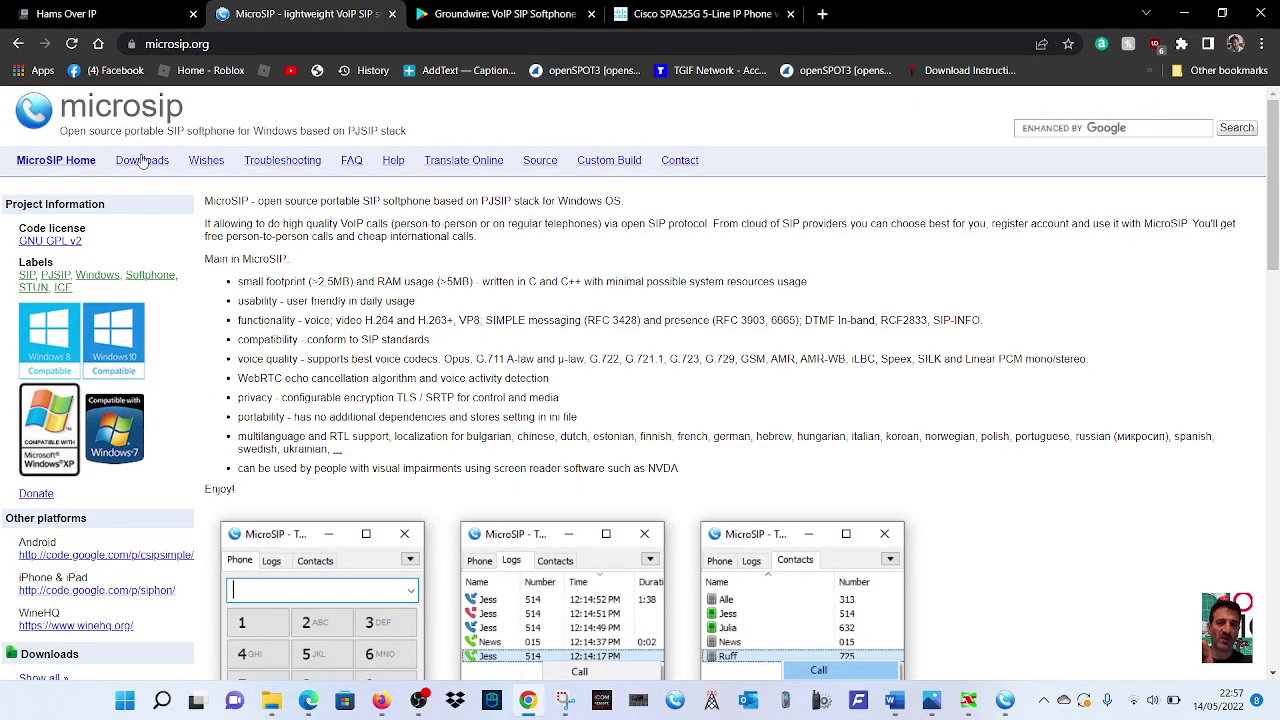
scroll(801, 427, "down", 3)
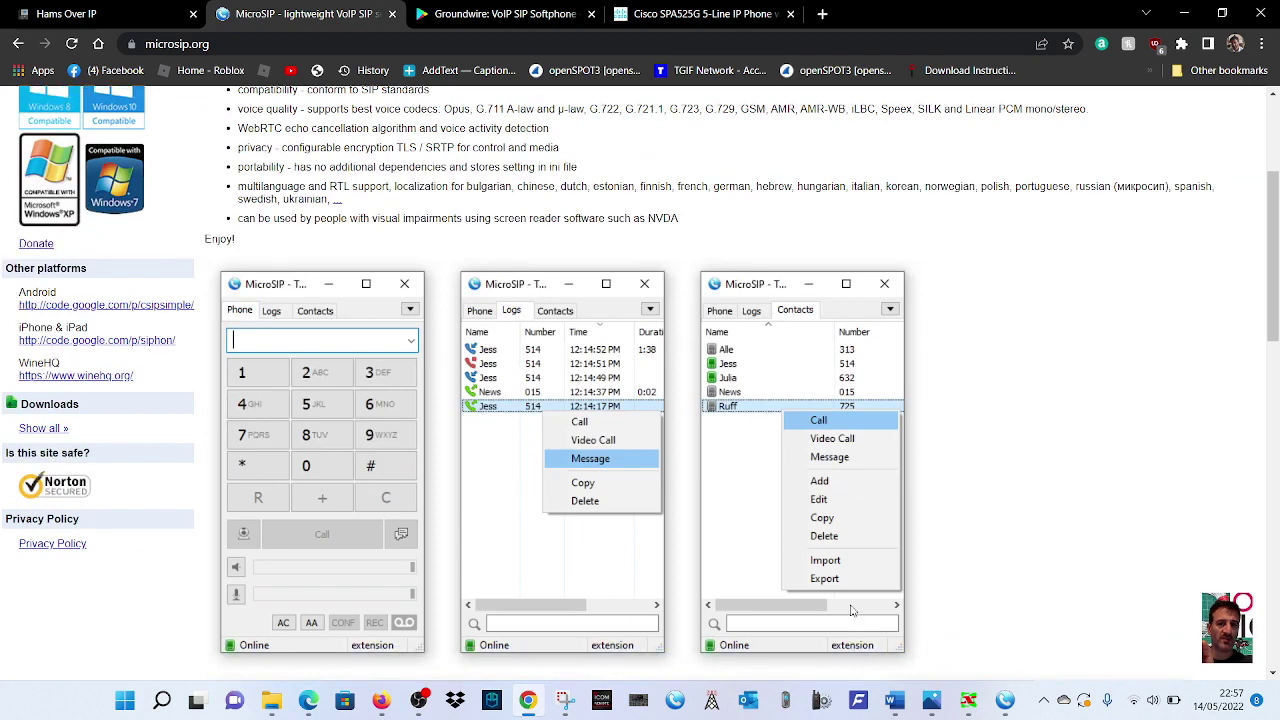
Step: Switch to the MicroSIP softphone and deactivate its Hams Over IP account
left_click(1004, 705)
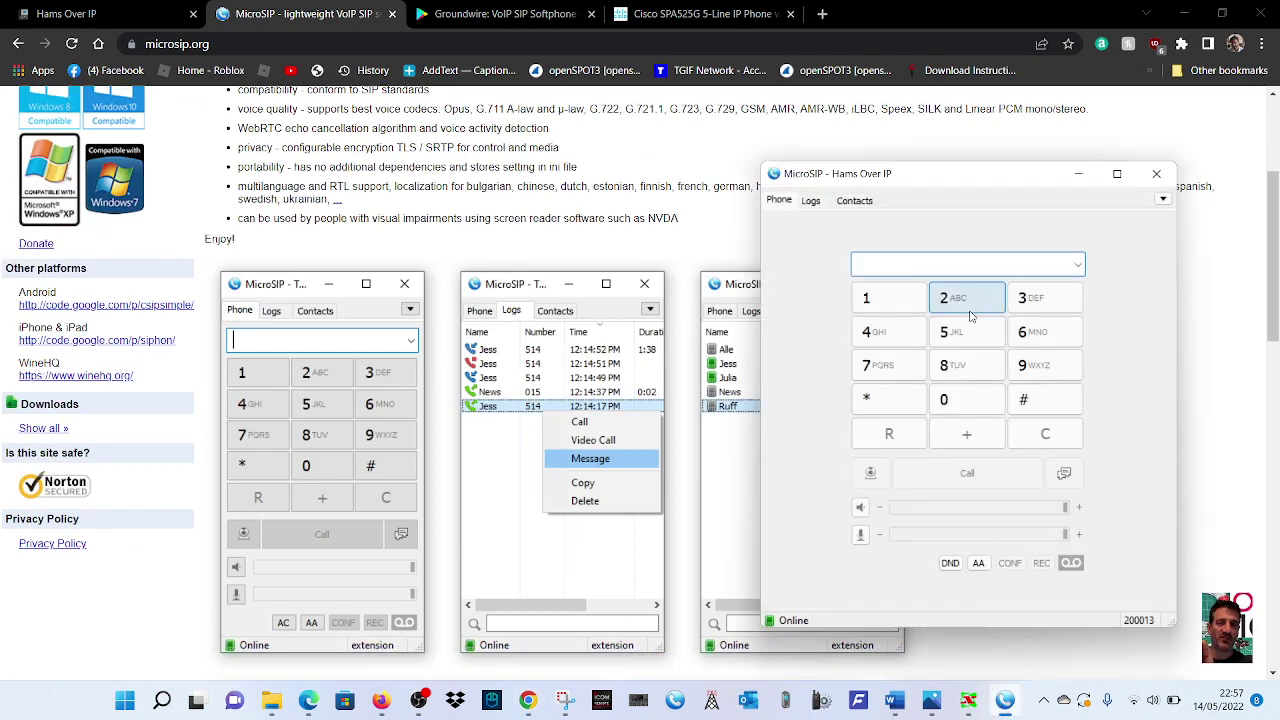
left_click_drag(966, 185, 729, 172)
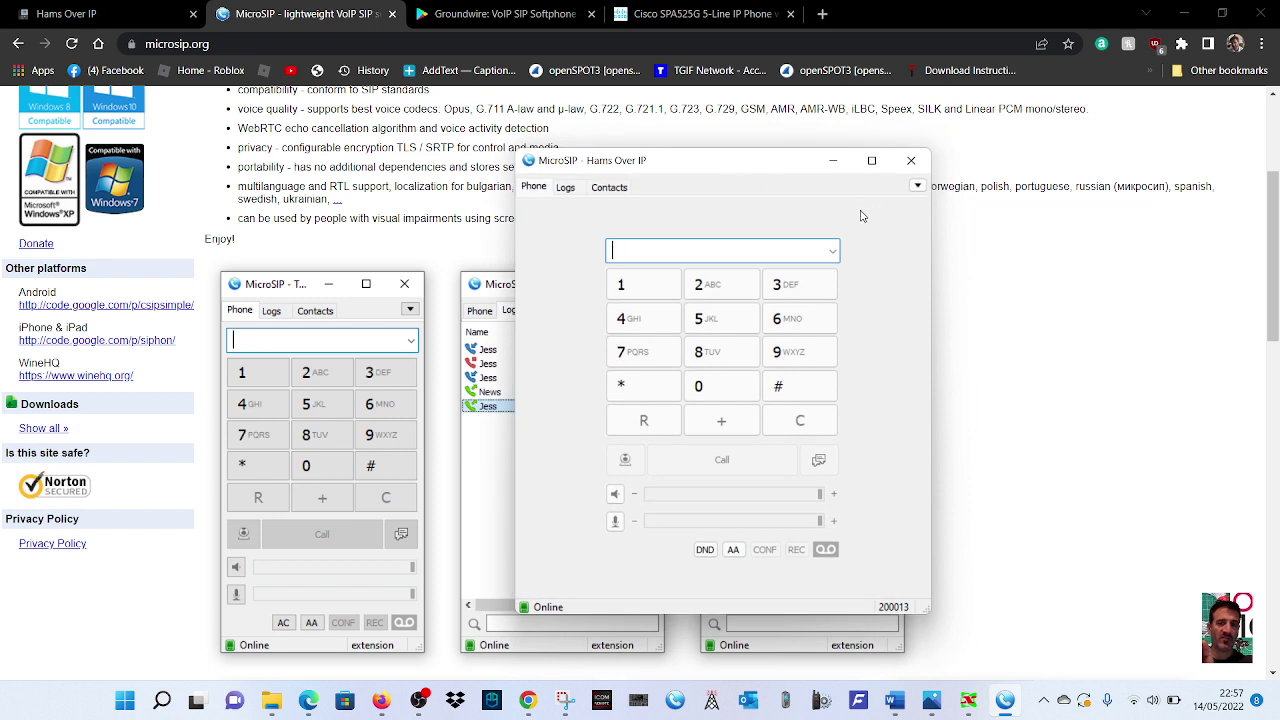
left_click(917, 187)
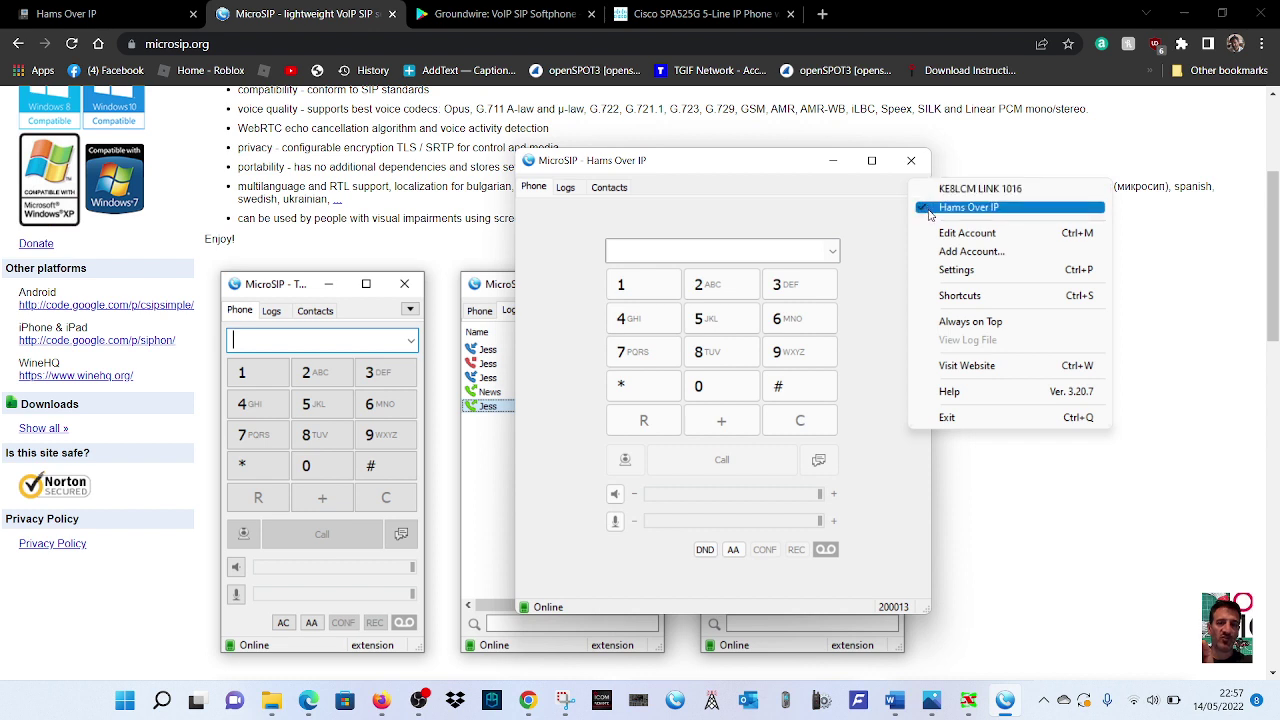
left_click(929, 212)
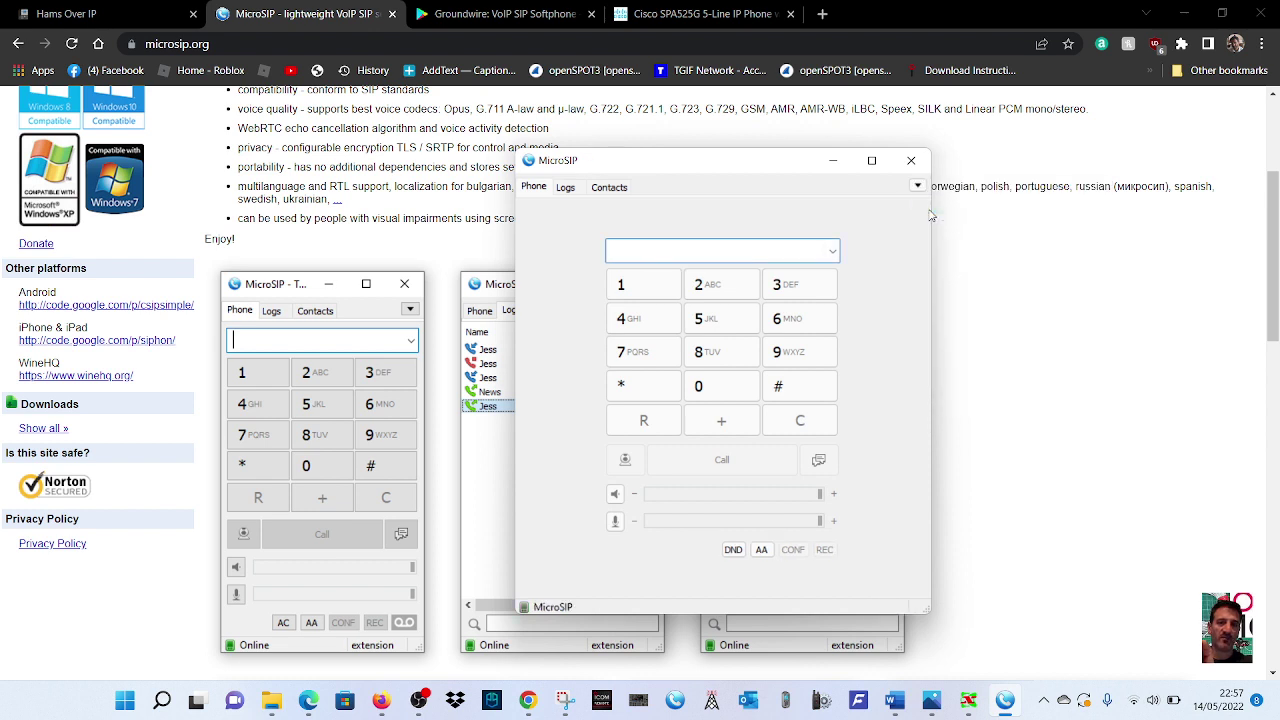
left_click_drag(740, 166, 724, 158)
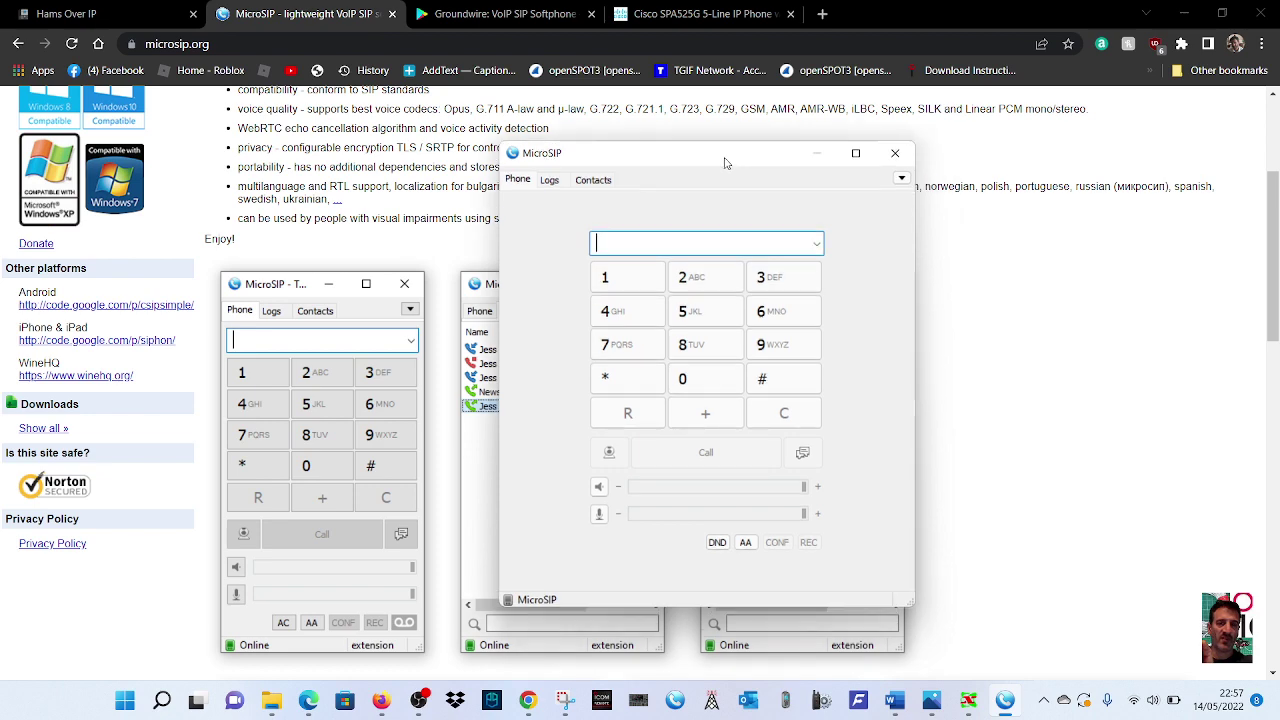
Step: Open the blank form for adding a SIP account, examine its fields, and close it without saving
left_click(902, 180)
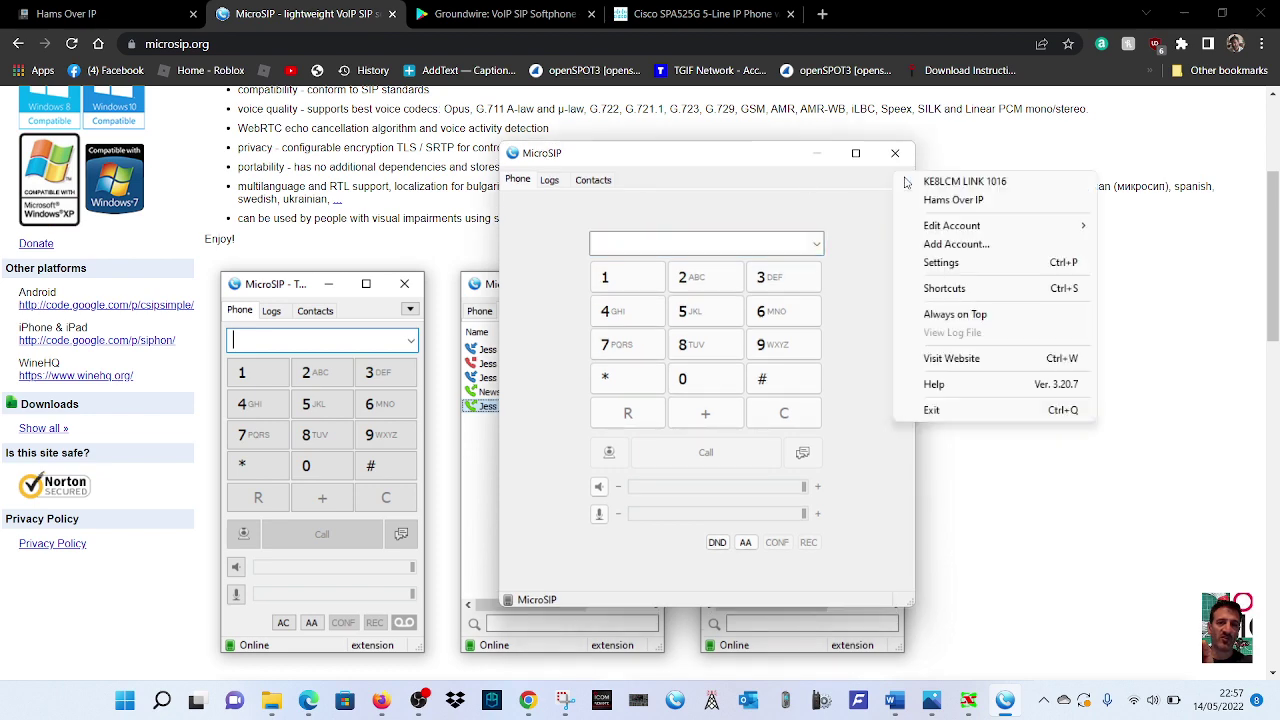
left_click(945, 244)
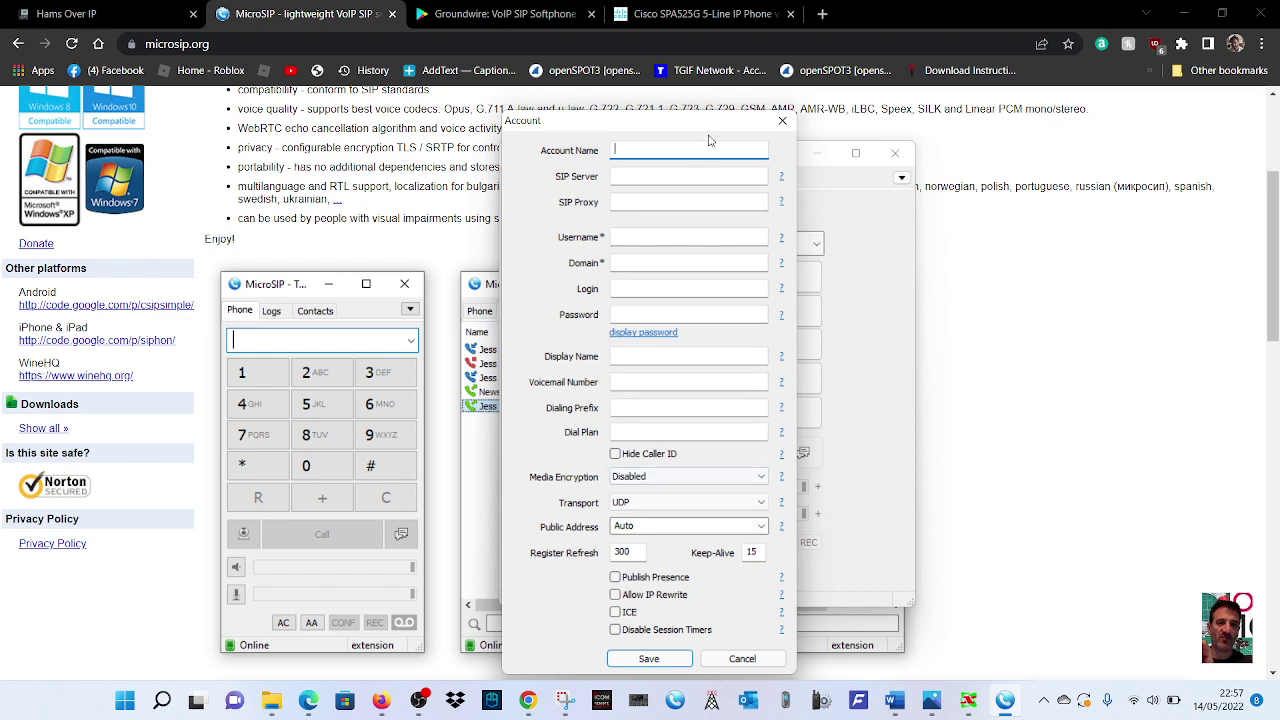
left_click_drag(698, 125, 730, 122)
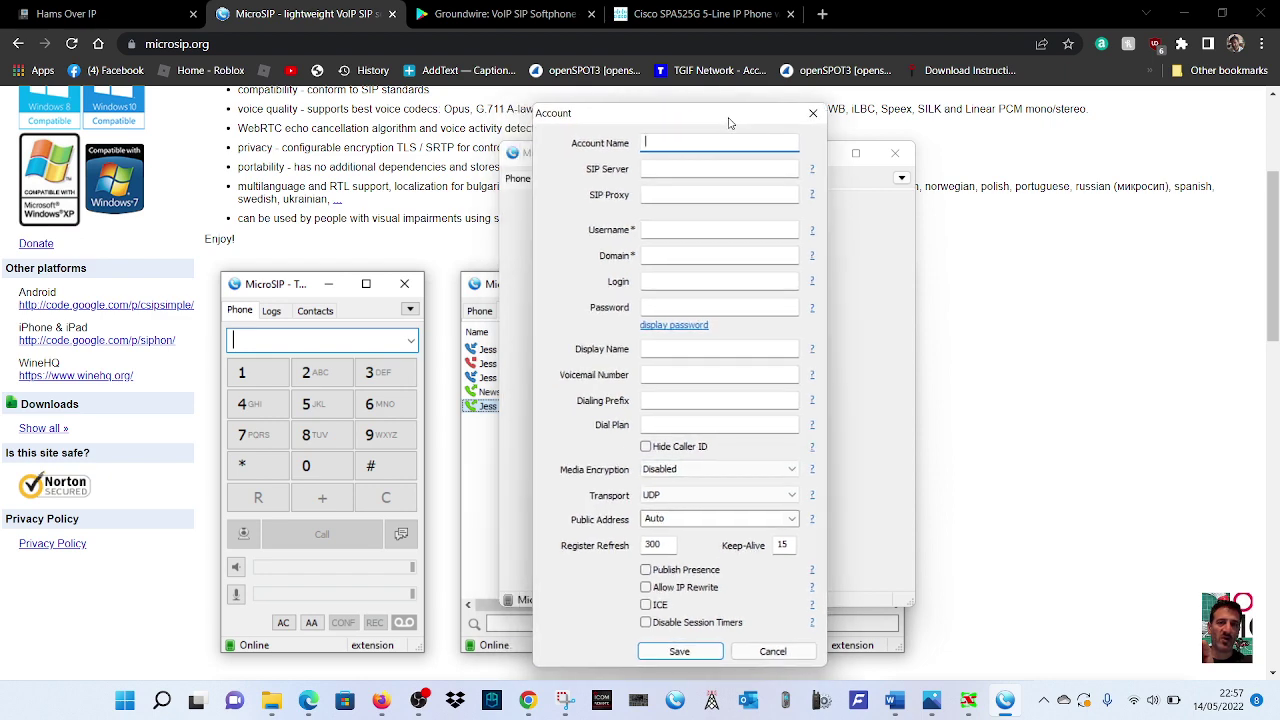
left_click(812, 116)
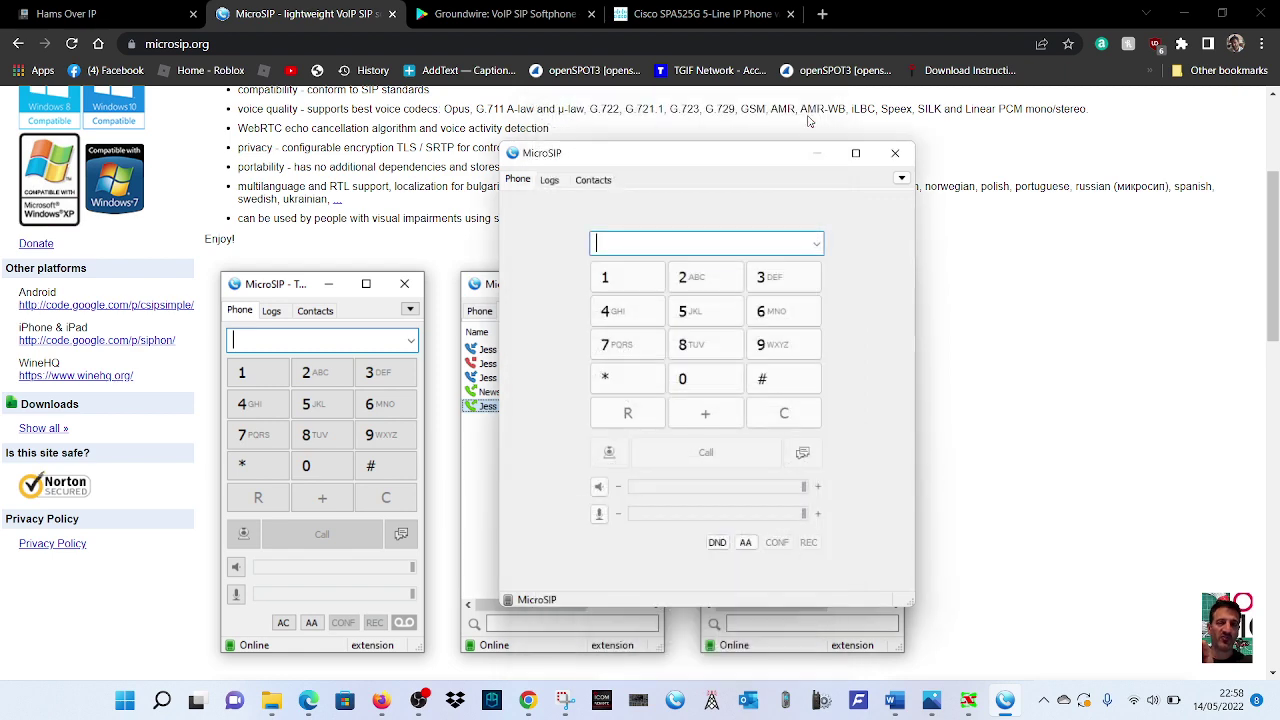
Step: Open the settings of the existing Hams Over IP account for editing
left_click(899, 180)
mouse_move(1012, 232)
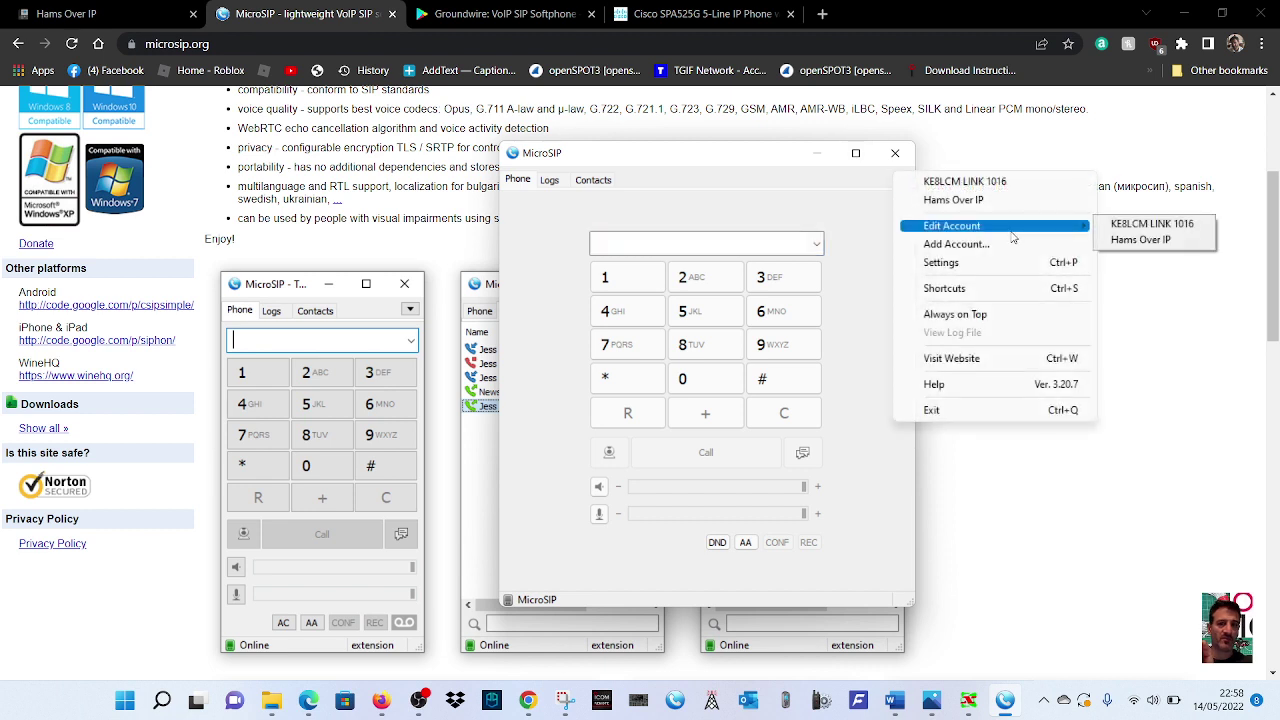
left_click(1137, 241)
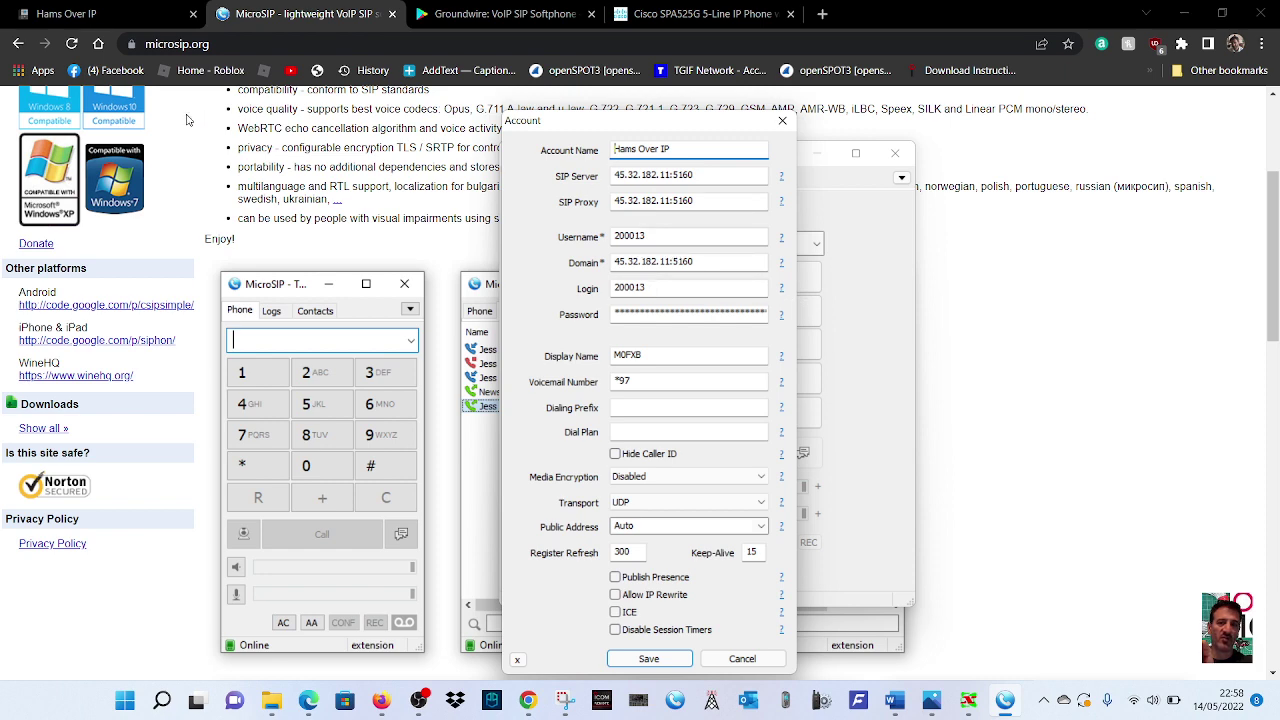
Step: Check the Discord link on the Hams Over IP website and save the Hams Over IP account settings in MicroSIP
left_click(89, 14)
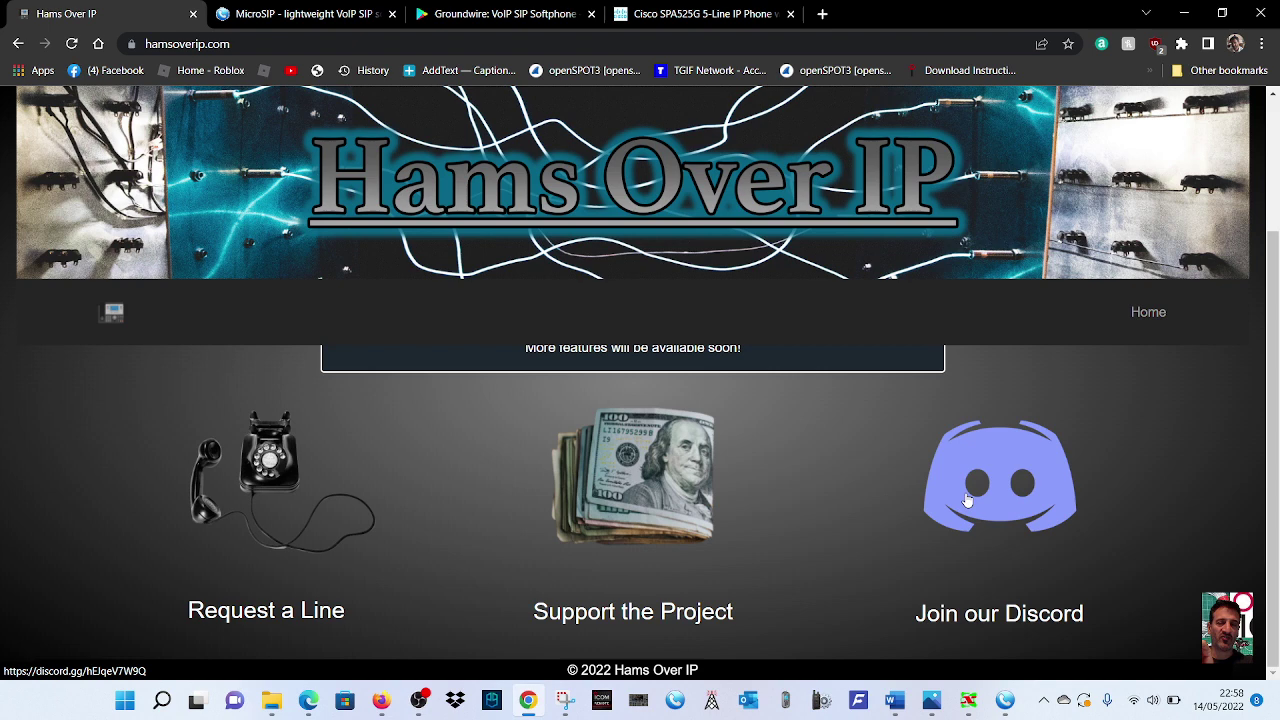
left_click(347, 13)
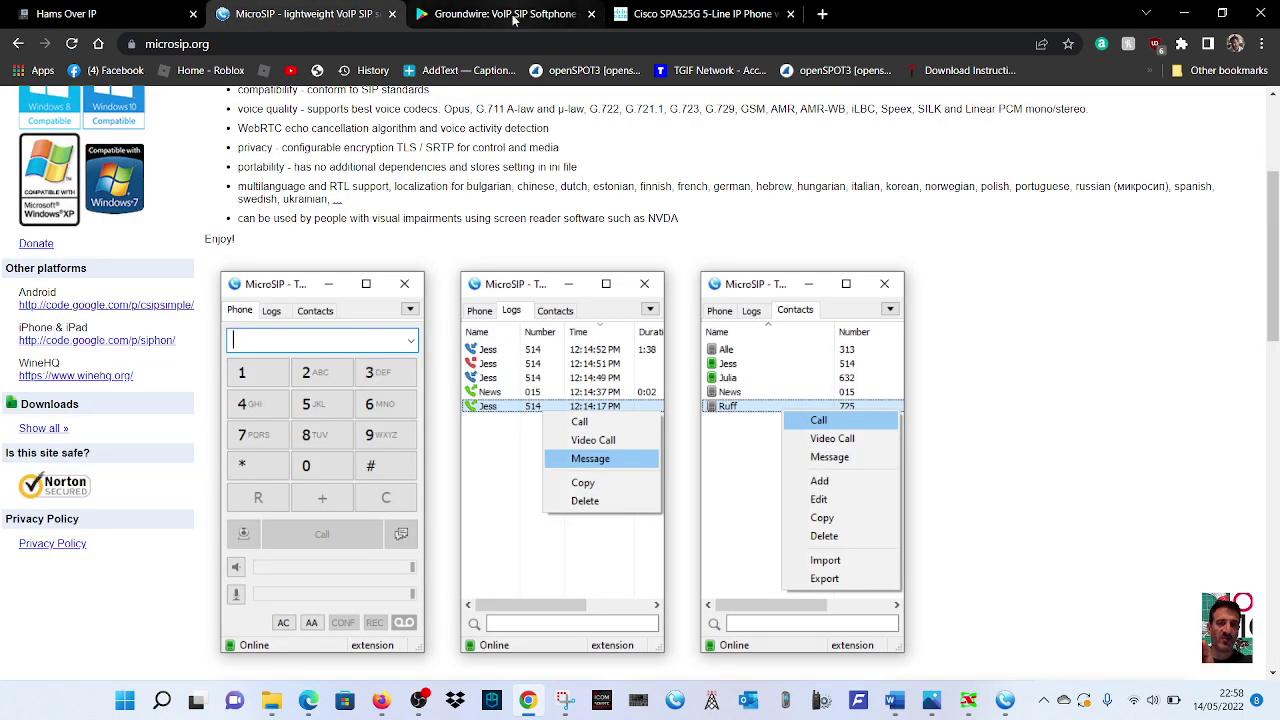
left_click(1005, 702)
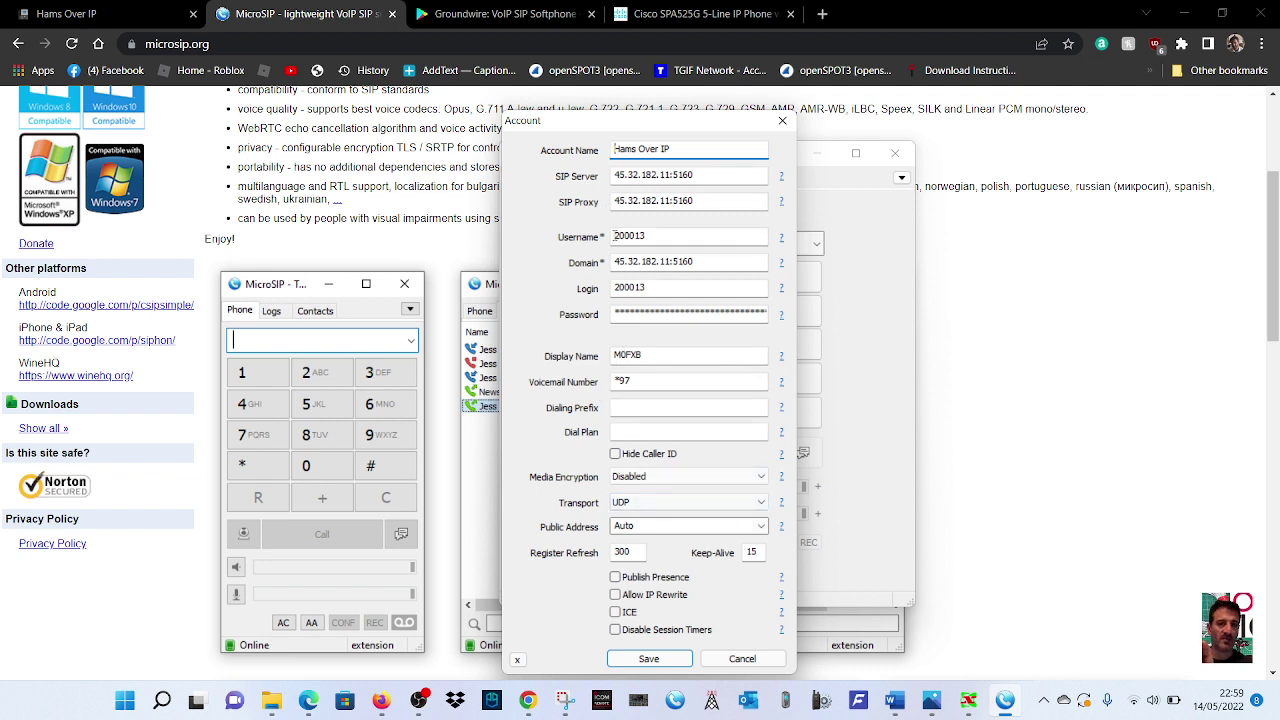
left_click(664, 659)
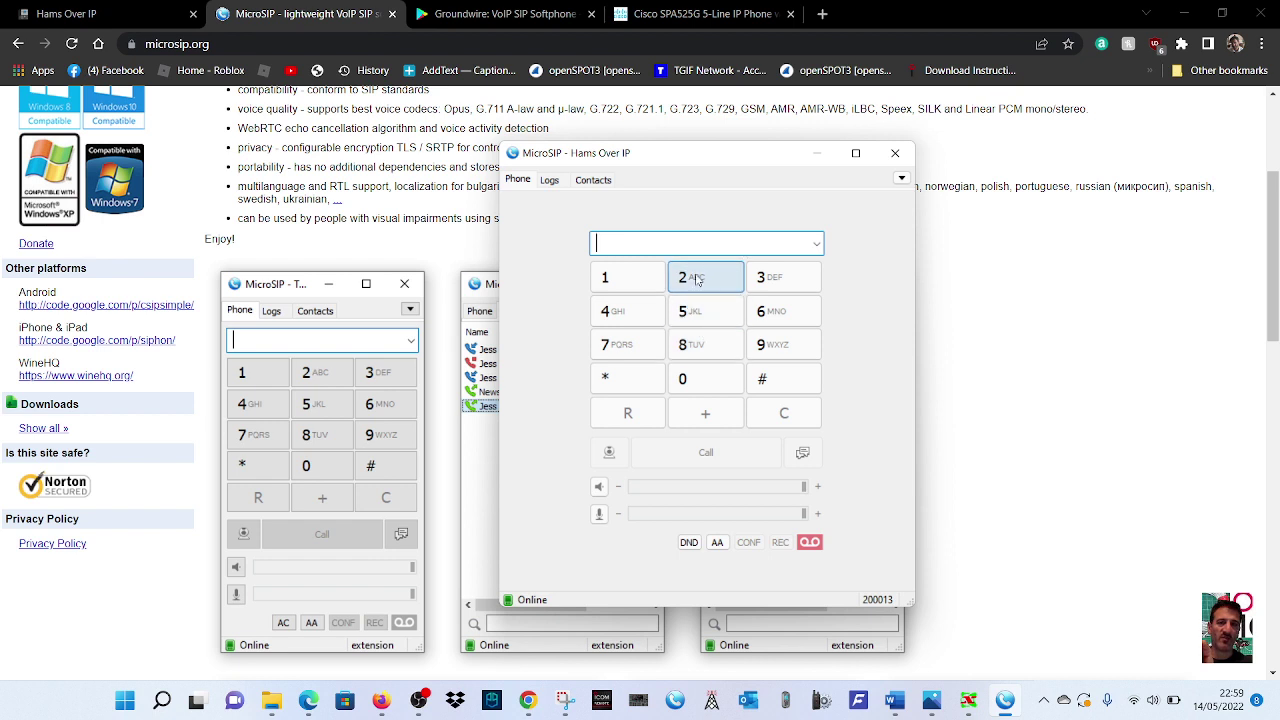
Step: With the system volume raised, place and end a test call to the other Hams Over IP extension
left_click(1160, 704)
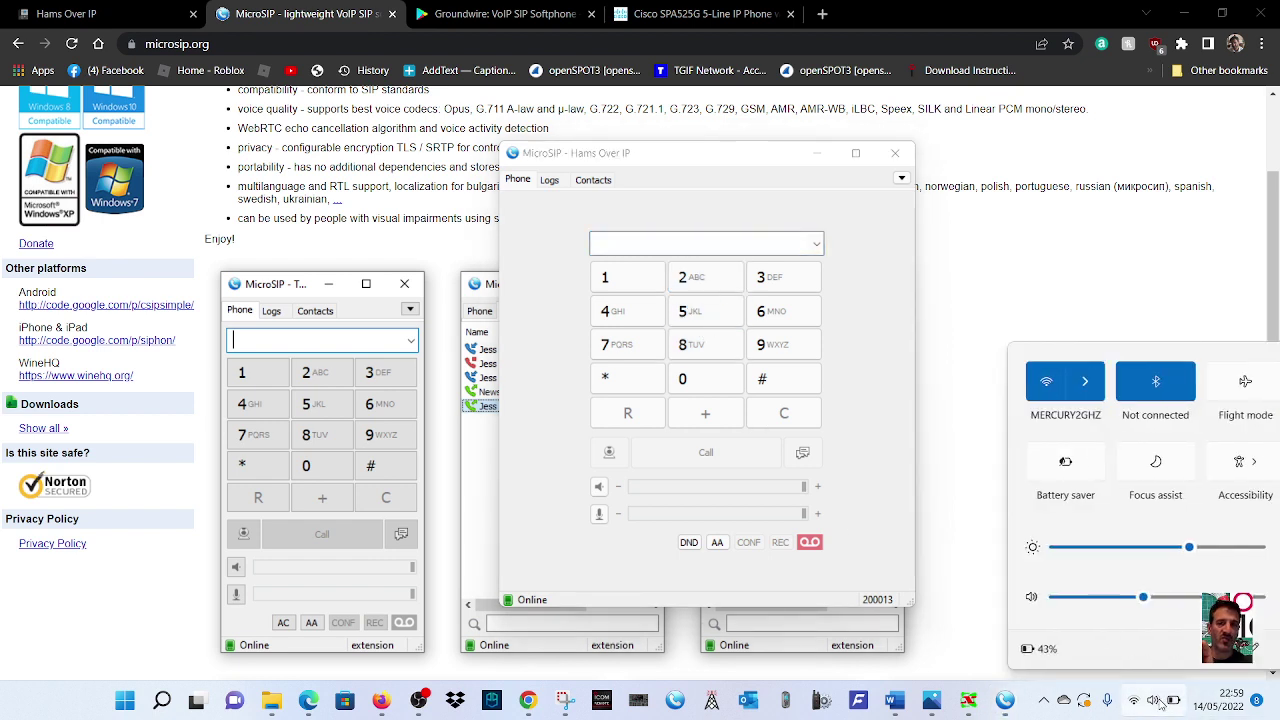
left_click_drag(1177, 597, 1210, 597)
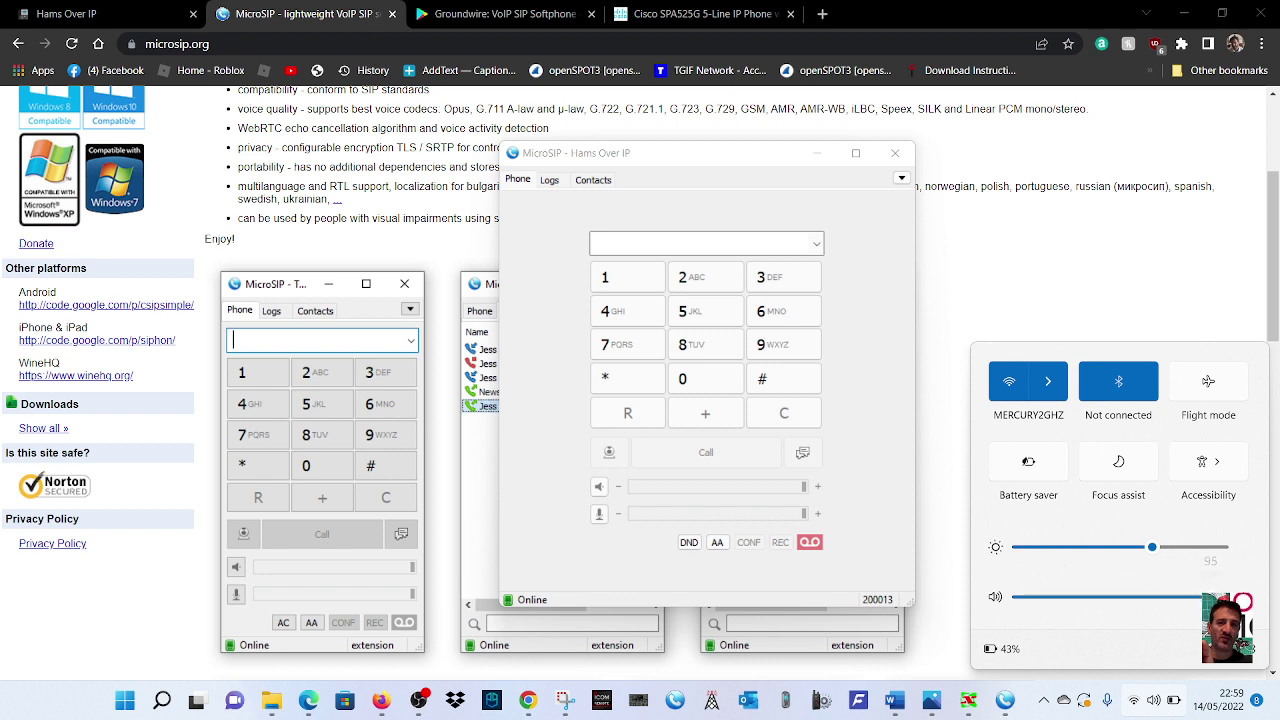
left_click(697, 275)
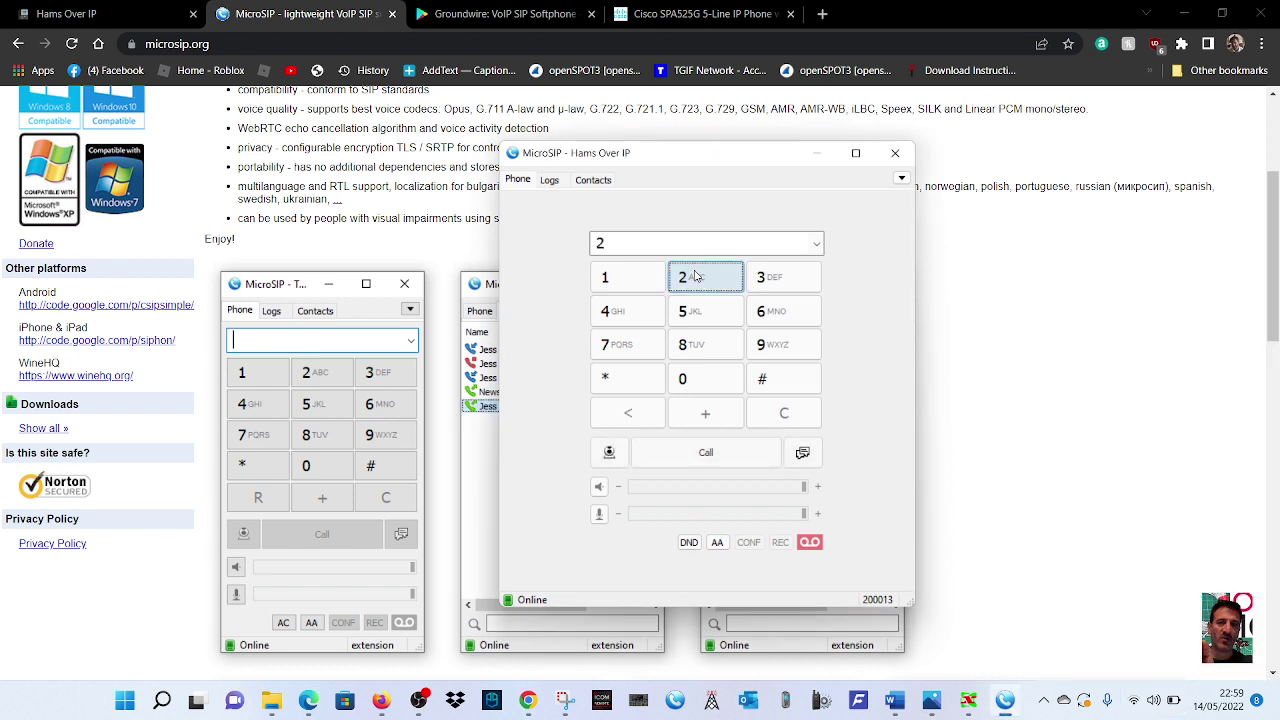
left_click(706, 381)
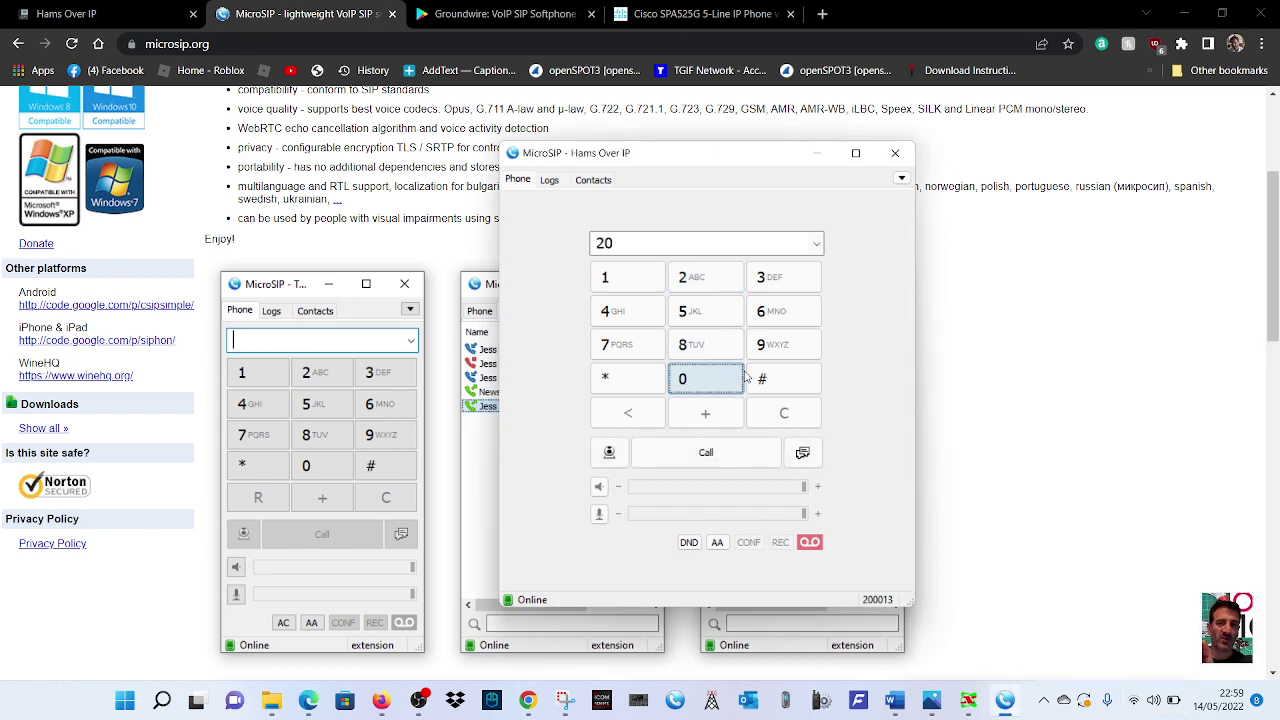
left_click(719, 392)
left_click(719, 392)
left_click(621, 278)
left_click(617, 311)
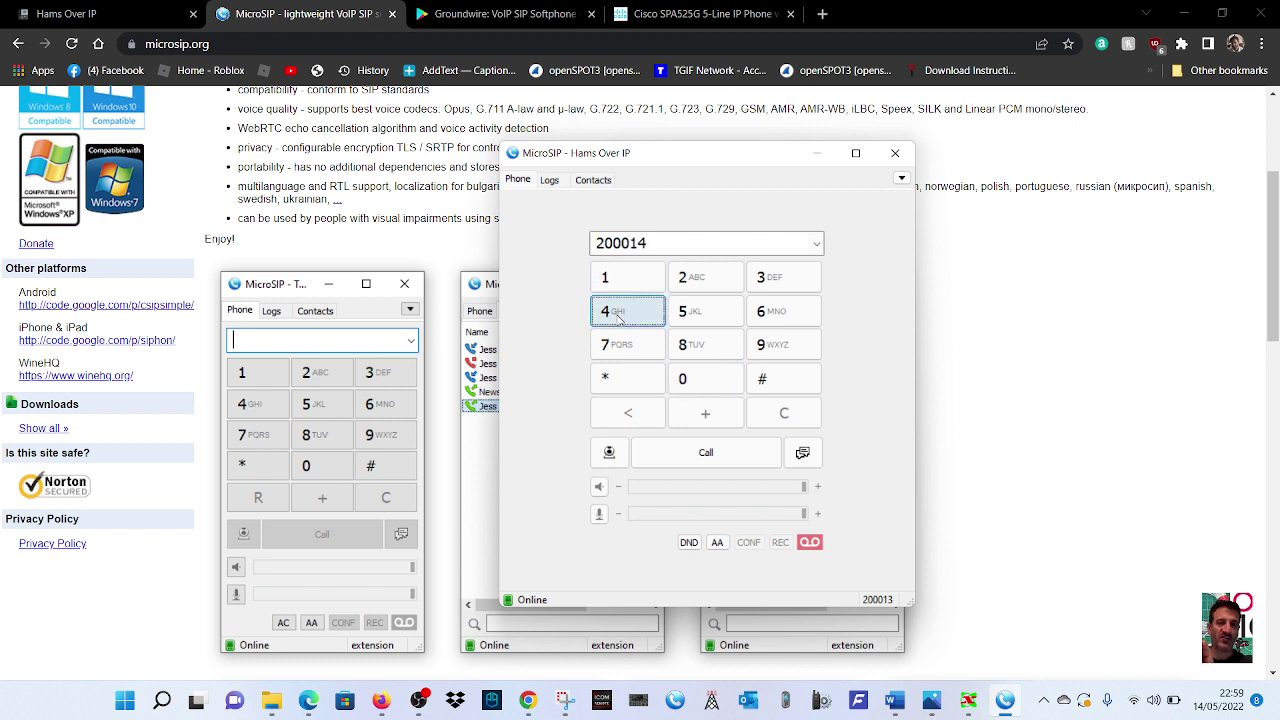
left_click(726, 456)
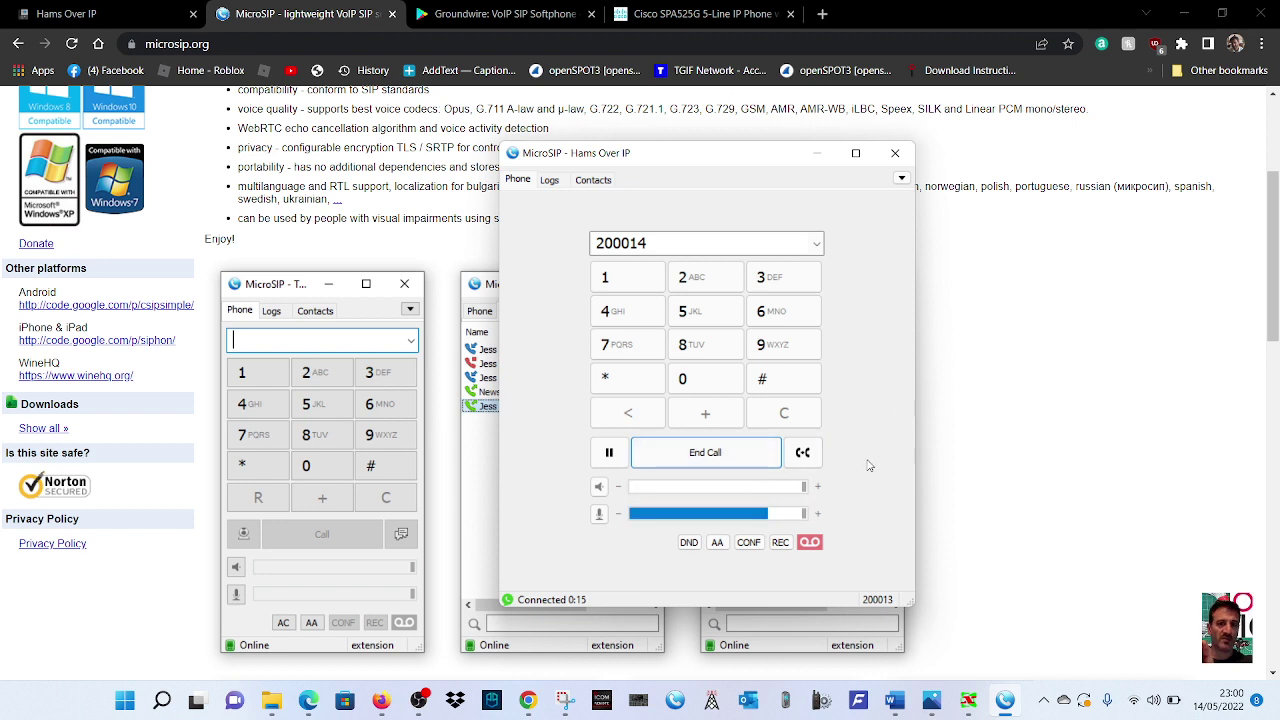
left_click(714, 452)
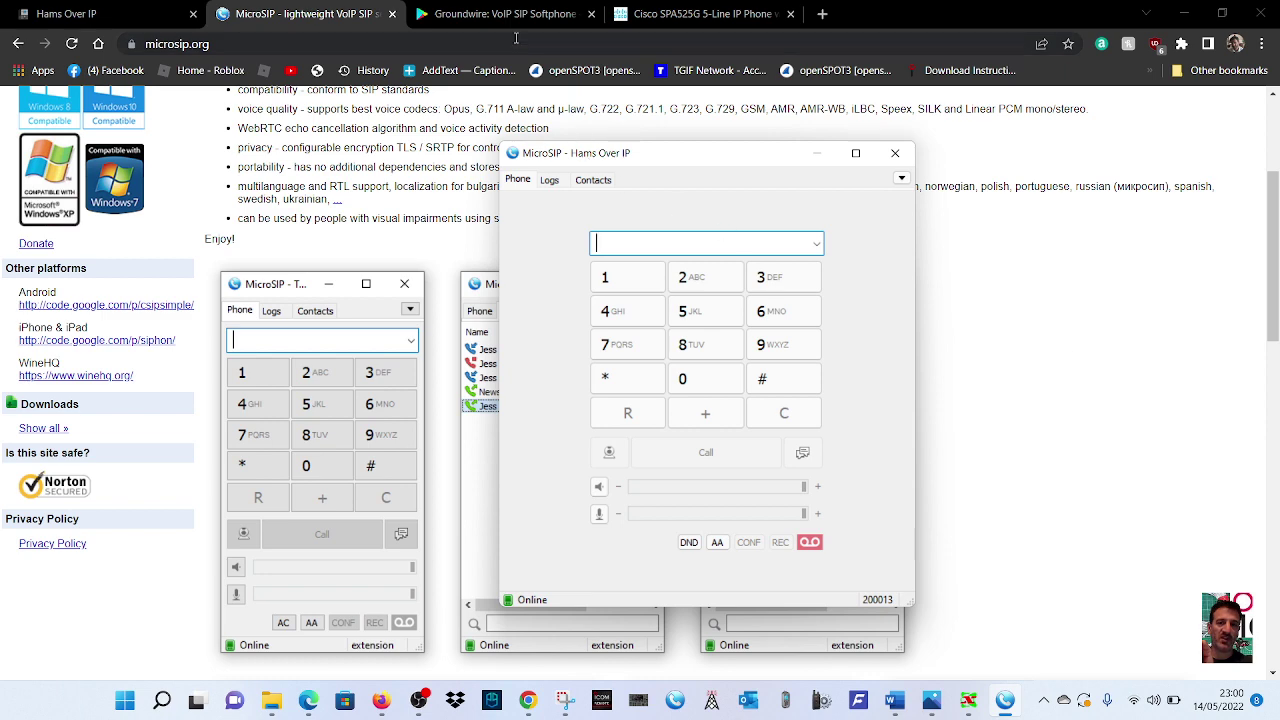
Step: Search the web for mizudroid in a new browser tab and open the MizuDroid SIP VOIP Softphone page on Google Play
left_click(704, 16)
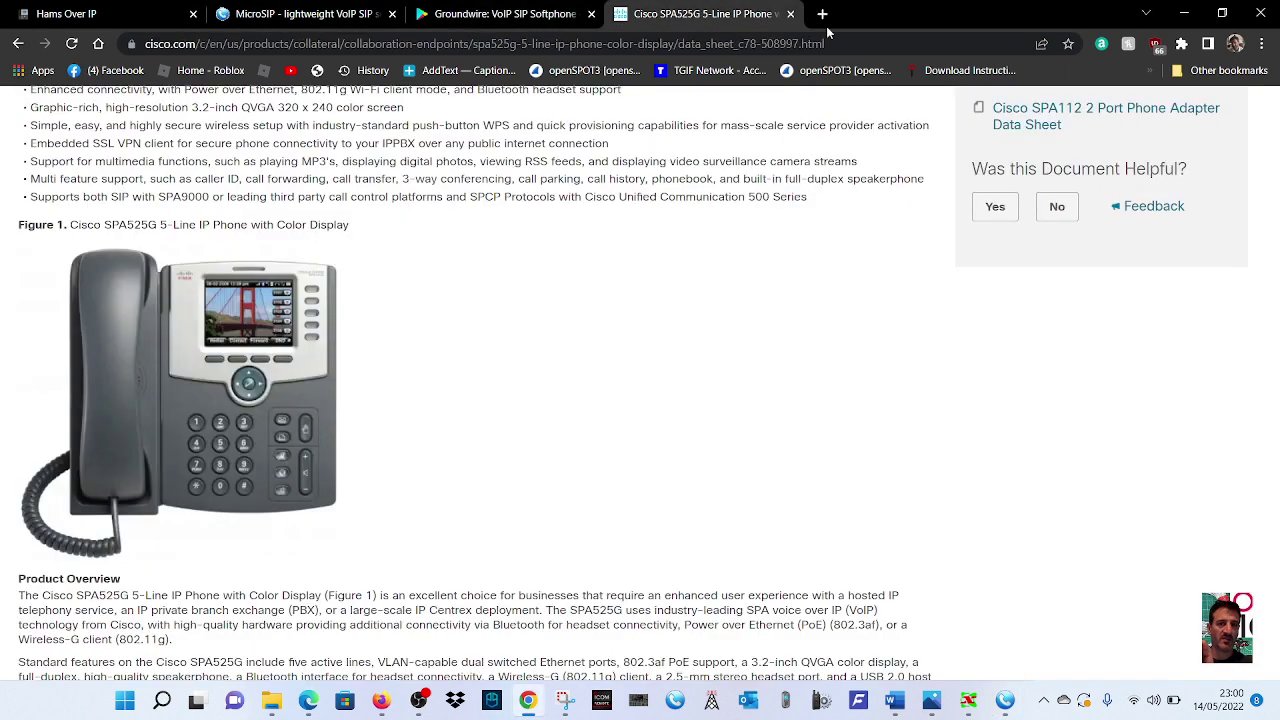
left_click(823, 14)
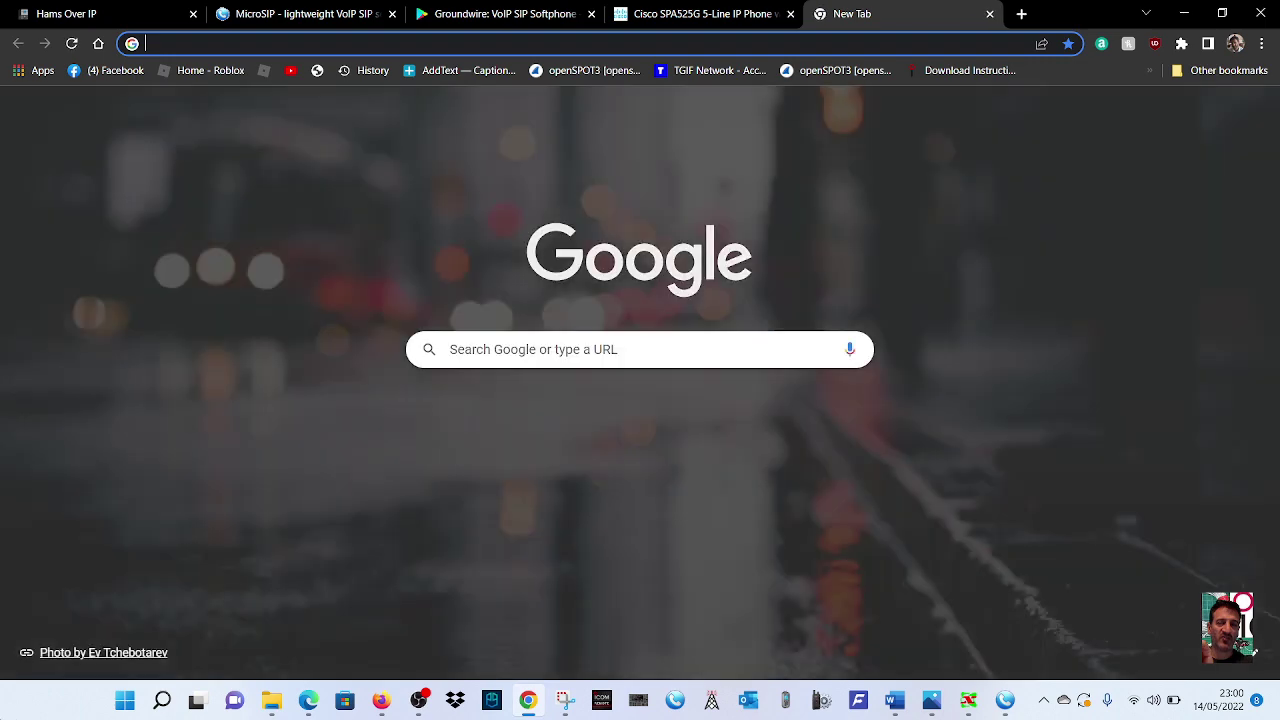
type("mi")
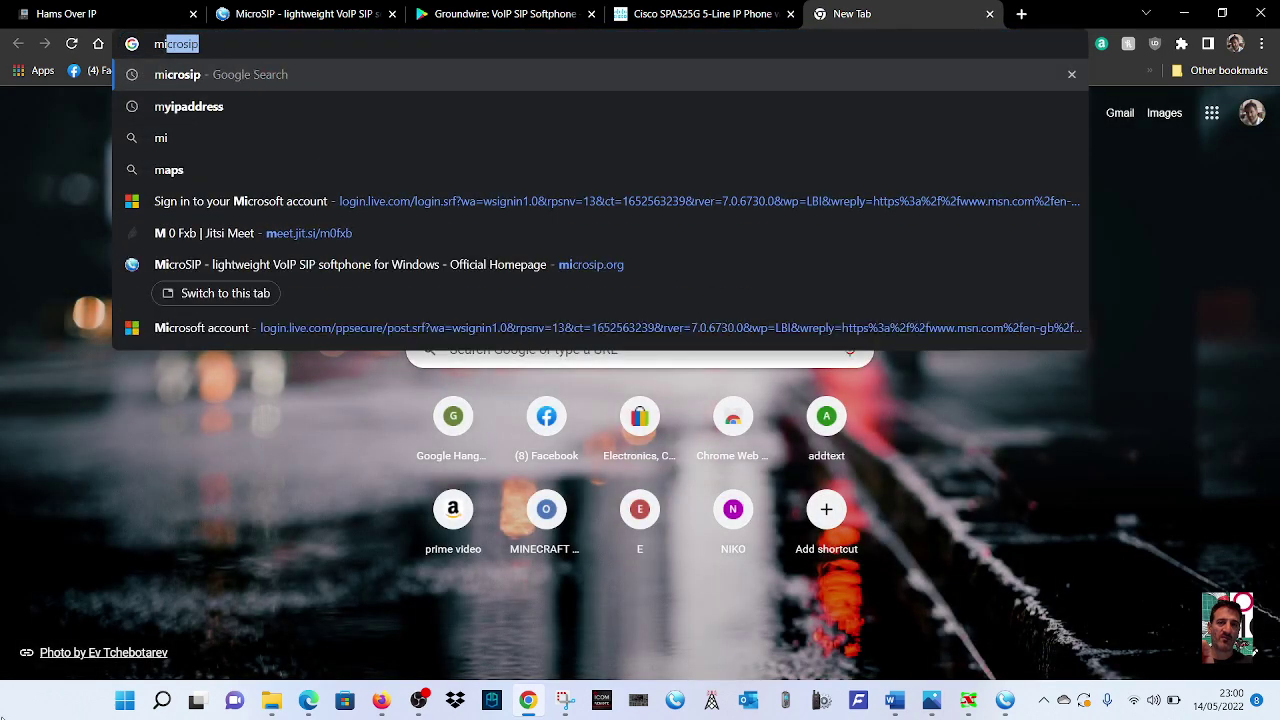
type("zudr")
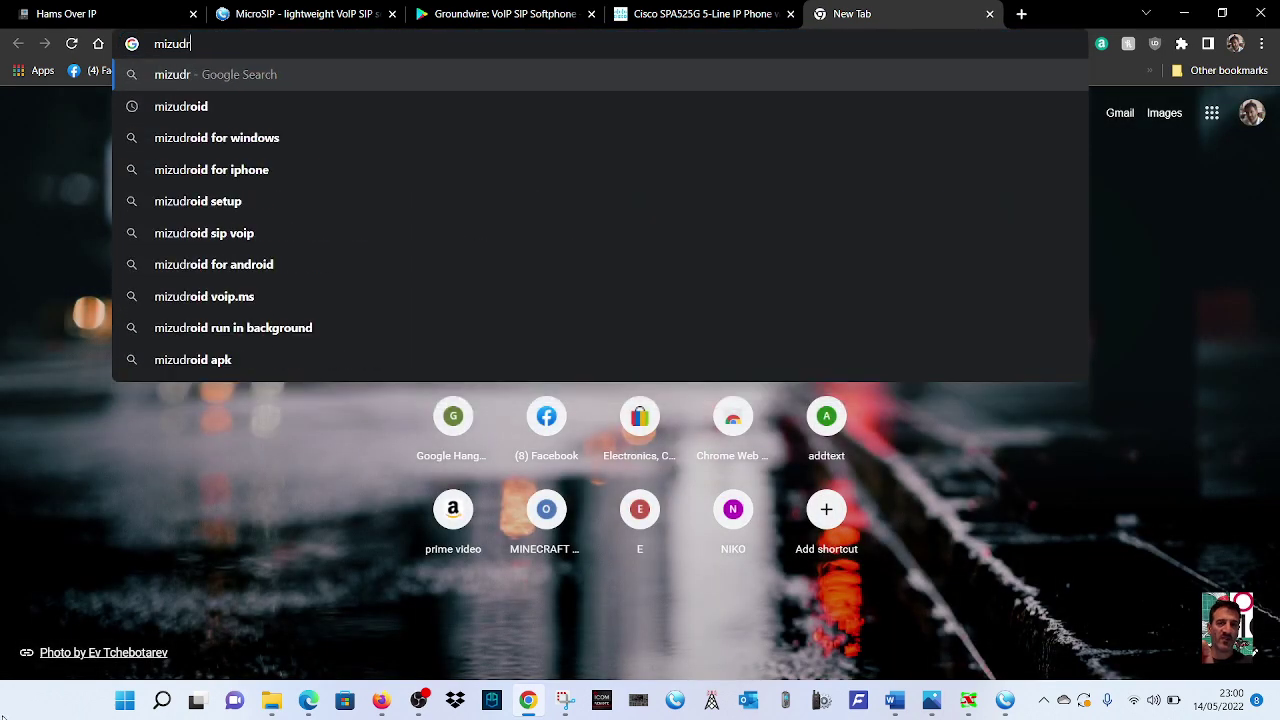
type("oid")
key("Return")
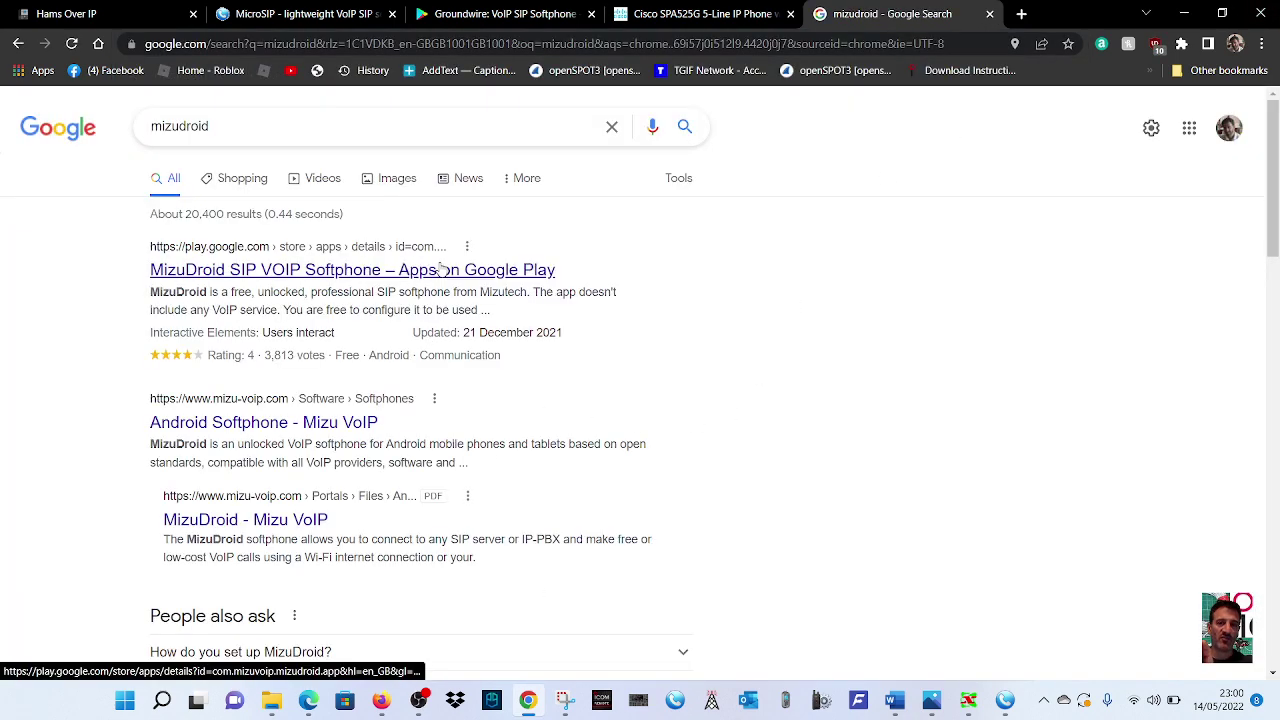
left_click(306, 270)
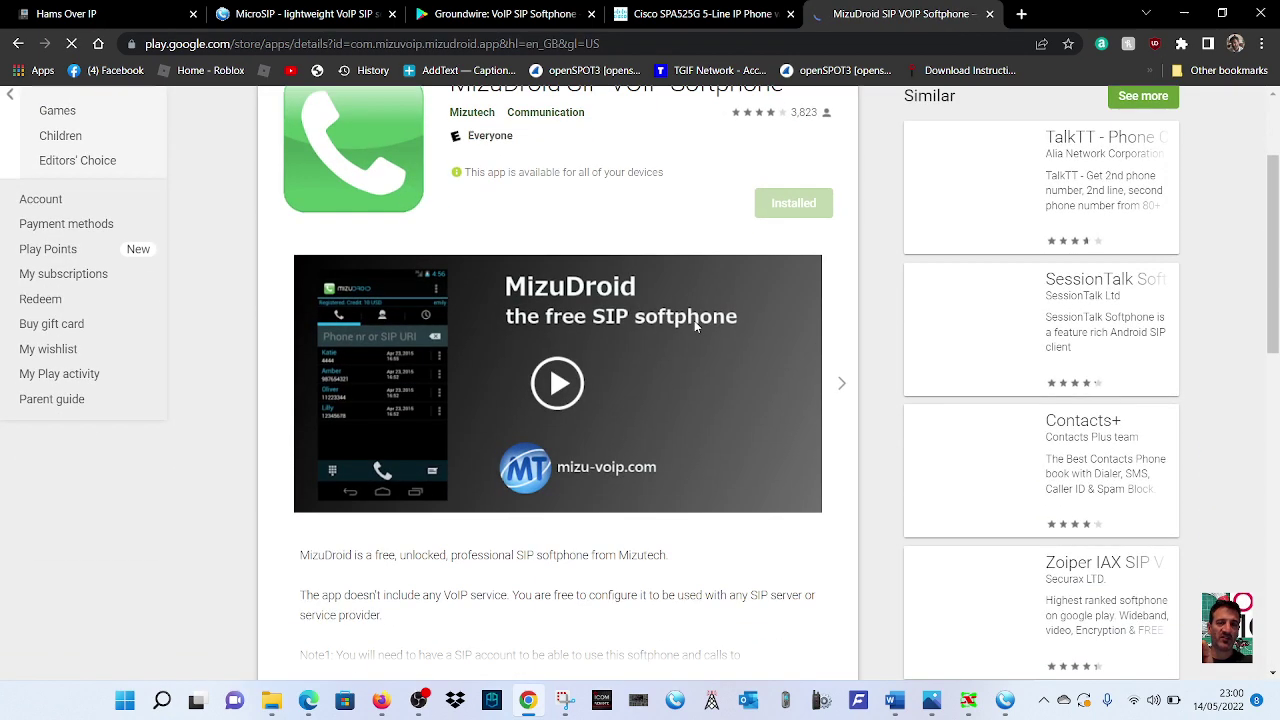